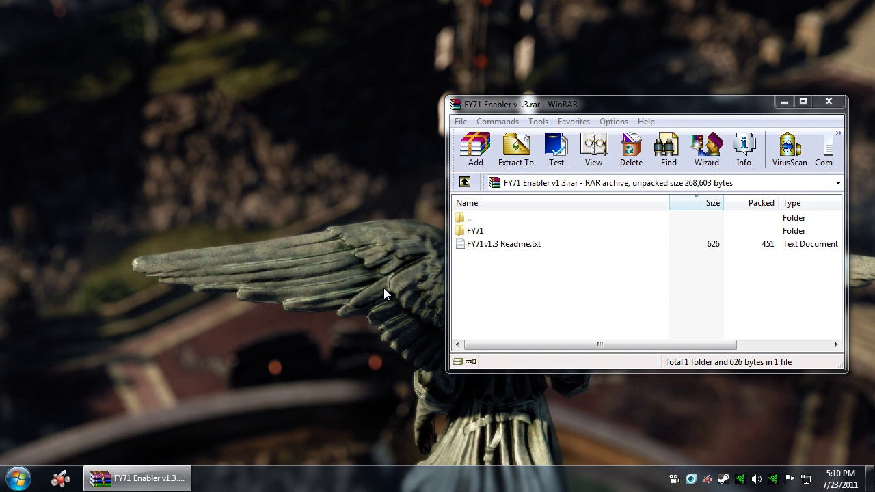
# Step: Open the Local Disk (C:) drive in a file browser window
pyautogui.click(631, 273)
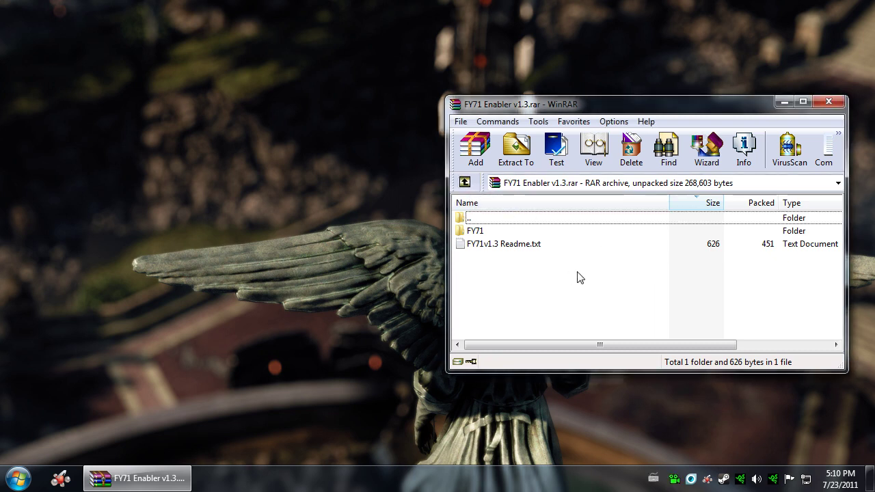
pyautogui.moveTo(521, 102); pyautogui.dragTo(548, 112)
pyautogui.press('super')
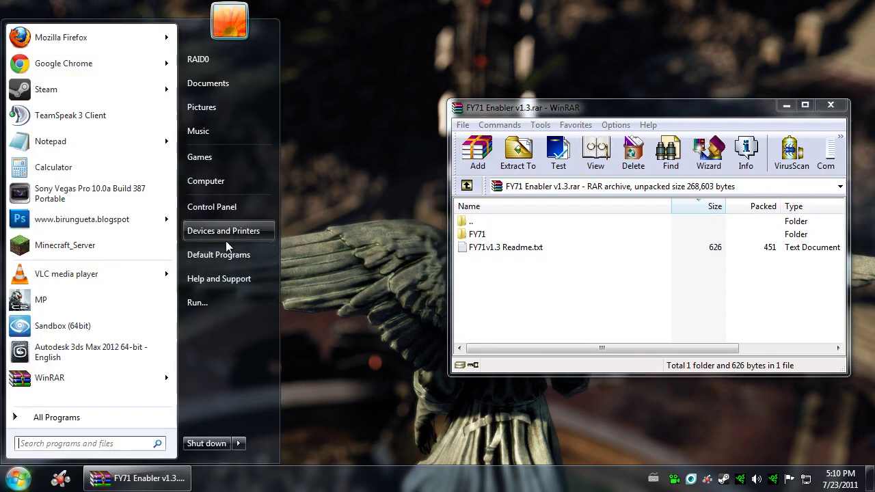
pyautogui.click(258, 185)
pyautogui.doubleClick(300, 114)
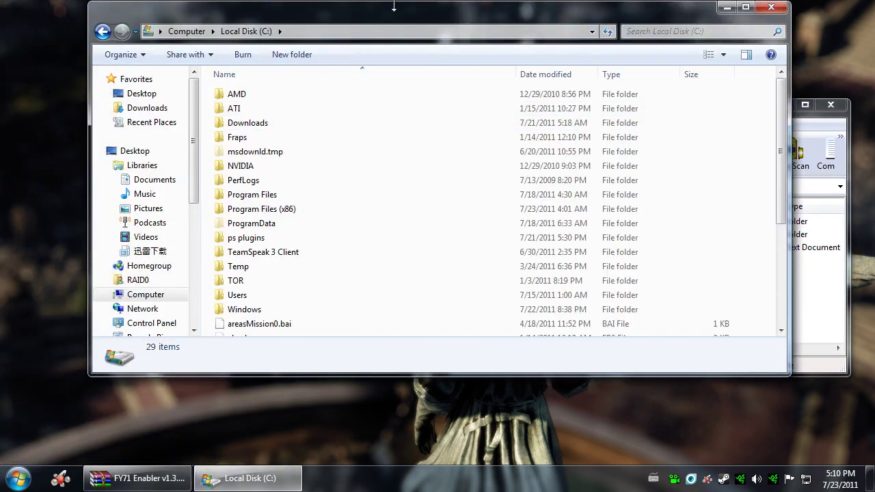
pyautogui.doubleClick(387, 19)
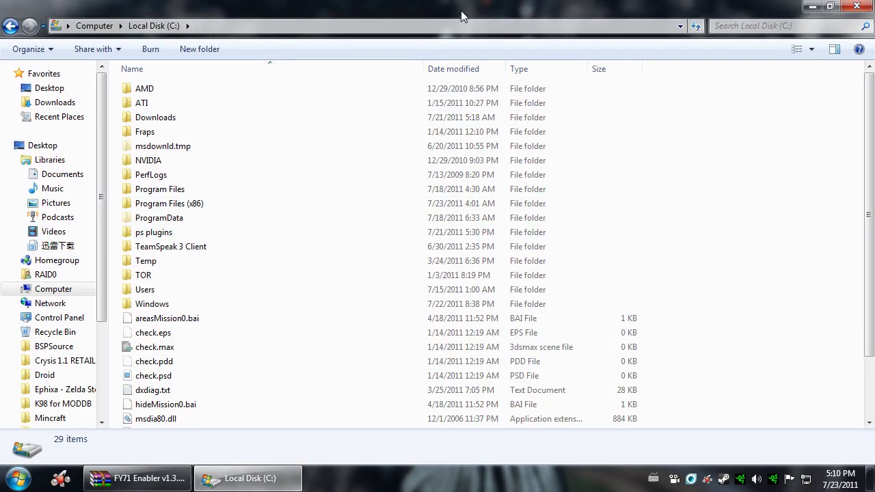
# Step: Open Program Files (x86) and tile its window side by side with the FY71 Enabler v1.3.rar archive window
pyautogui.press('super+Left')
pyautogui.doubleClick(188, 211)
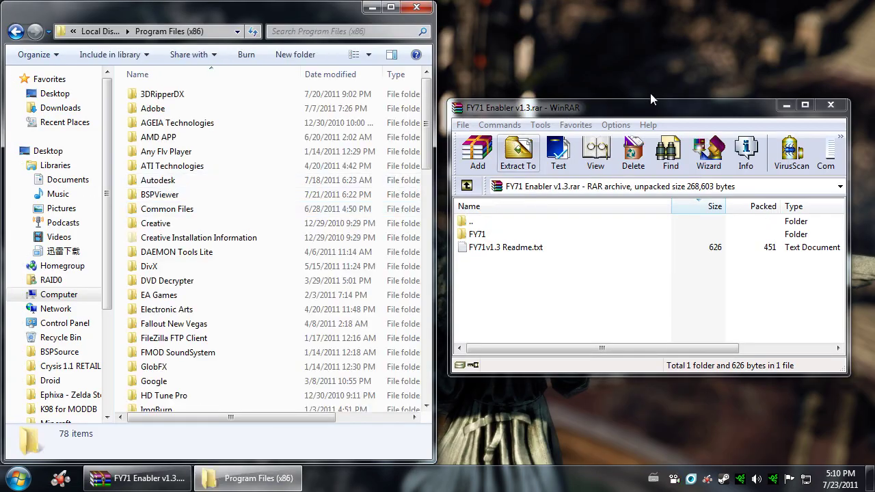
pyautogui.click(651, 107)
pyautogui.press('super+Right')
# Step: Navigate to the Electronic Arts\Crytek\Crysis 2\Mods folder
pyautogui.click(171, 281)
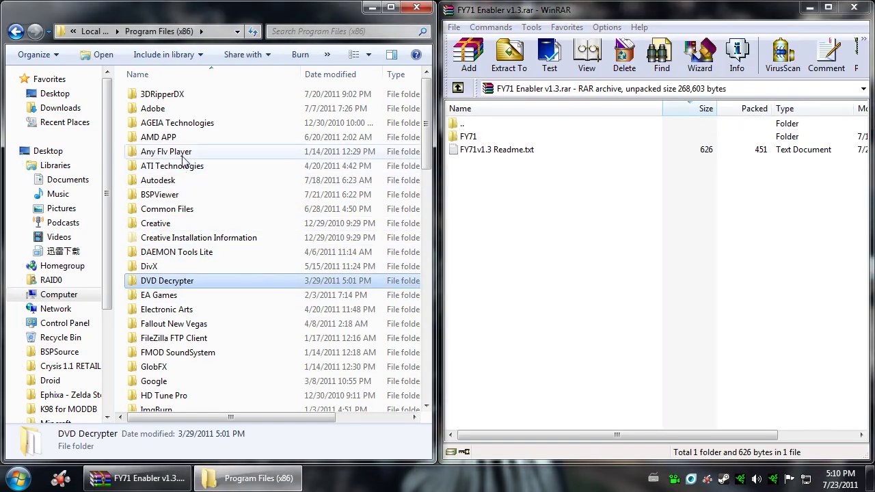
pyautogui.doubleClick(176, 310)
pyautogui.doubleClick(152, 97)
pyautogui.doubleClick(157, 111)
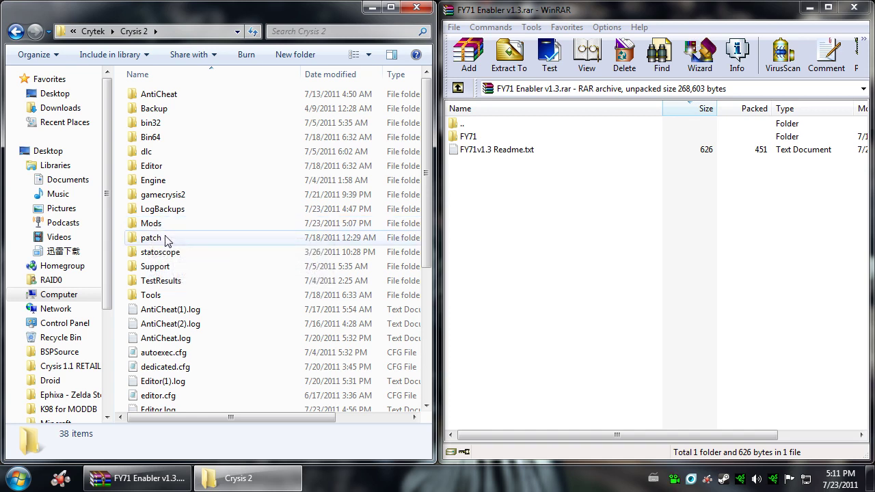
pyautogui.moveTo(229, 419); pyautogui.dragTo(200, 406)
pyautogui.moveTo(173, 229)
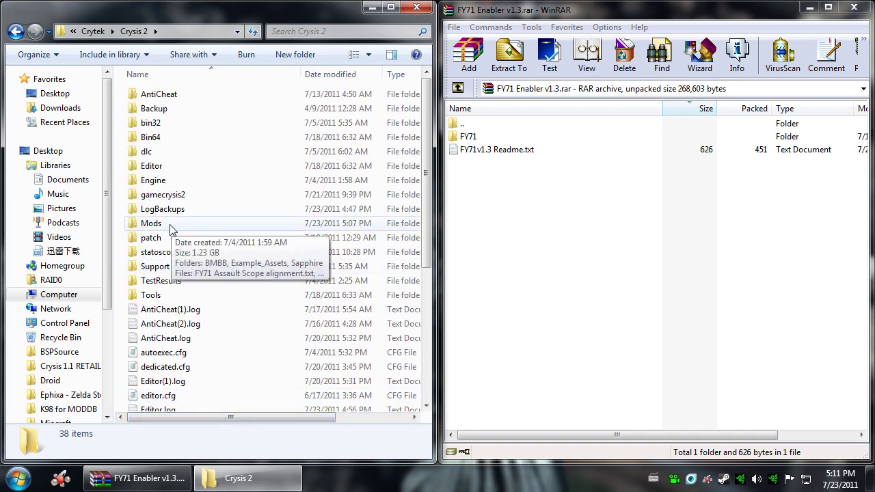
pyautogui.doubleClick(168, 228)
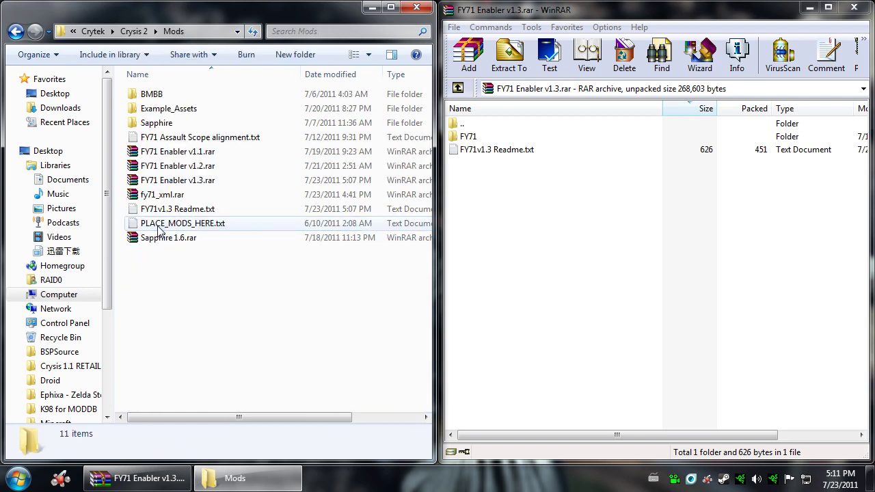
# Step: Extract the FY71 folder from the archive into the Mods folder and open the extracted folder
pyautogui.click(470, 140)
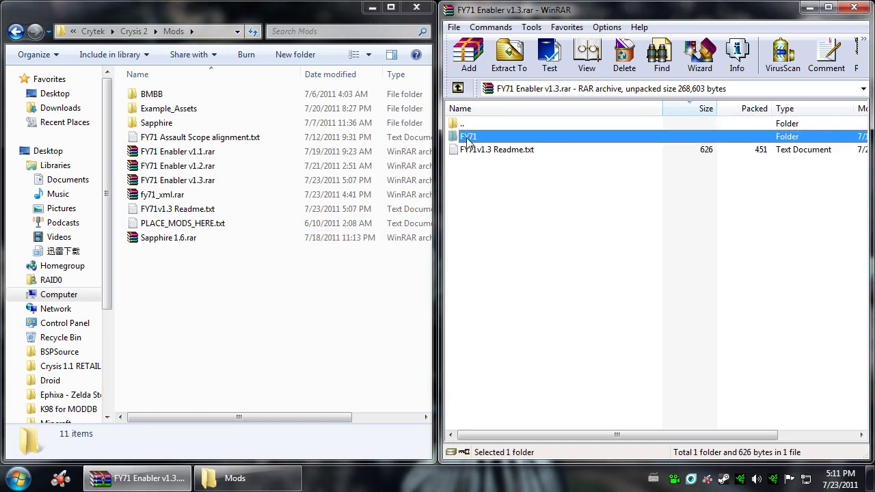
pyautogui.moveTo(474, 141); pyautogui.dragTo(153, 298)
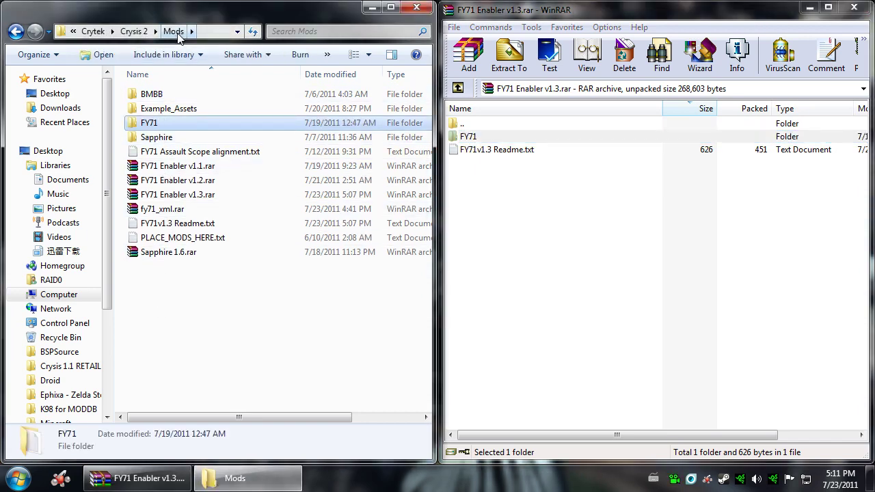
pyautogui.doubleClick(148, 123)
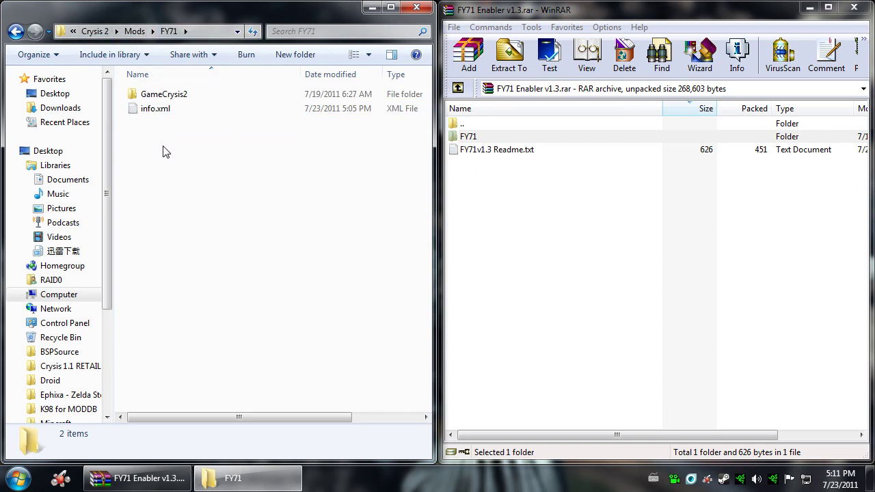
# Step: Close the FY71 Enabler archive window and maximize the FY71 folder window
pyautogui.click(705, 259)
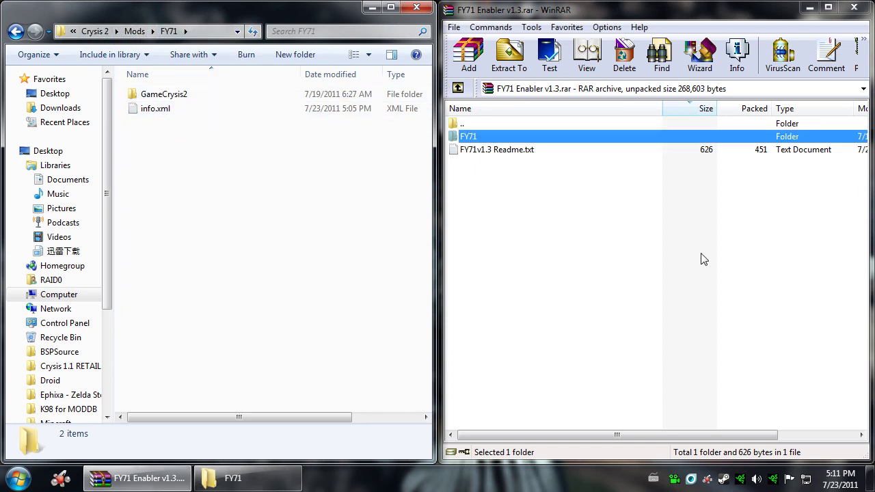
pyautogui.click(210, 150)
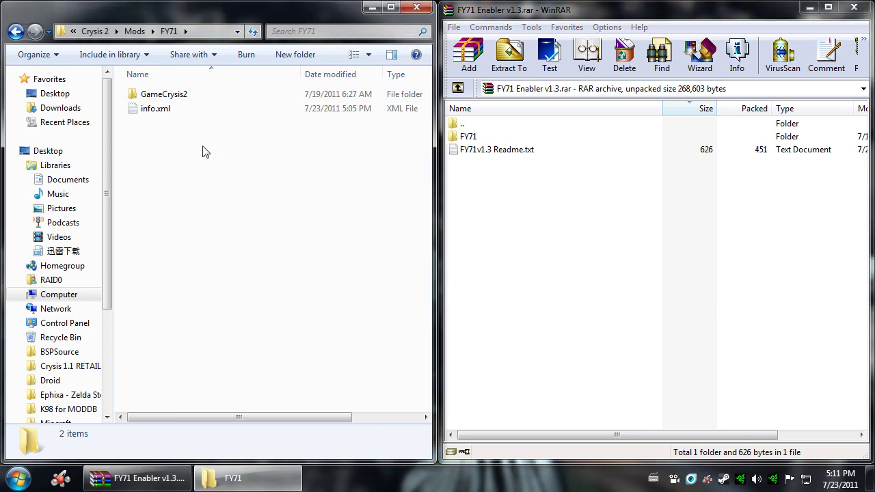
pyautogui.click(590, 236)
pyautogui.click(854, 7)
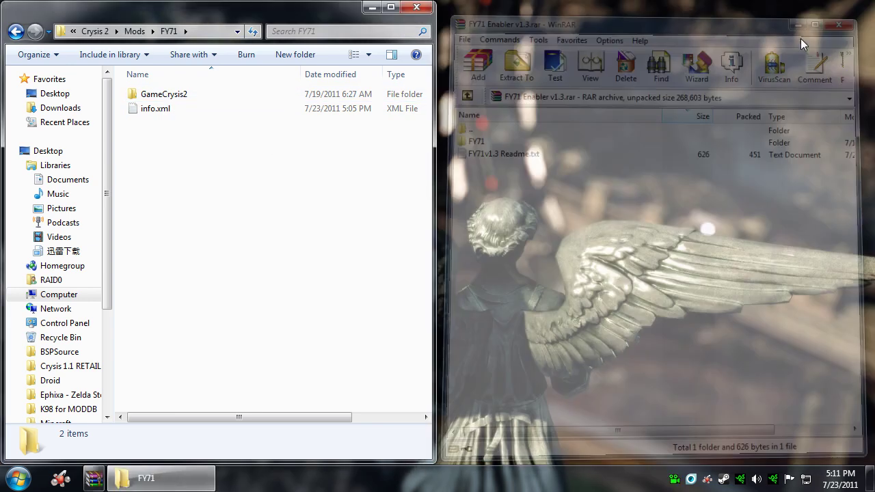
pyautogui.click(391, 7)
# Step: Open Mission_Roosevelt.xml from the GameCrysis2\Libs\EquipmentPacks folder inside FY71
pyautogui.doubleClick(146, 90)
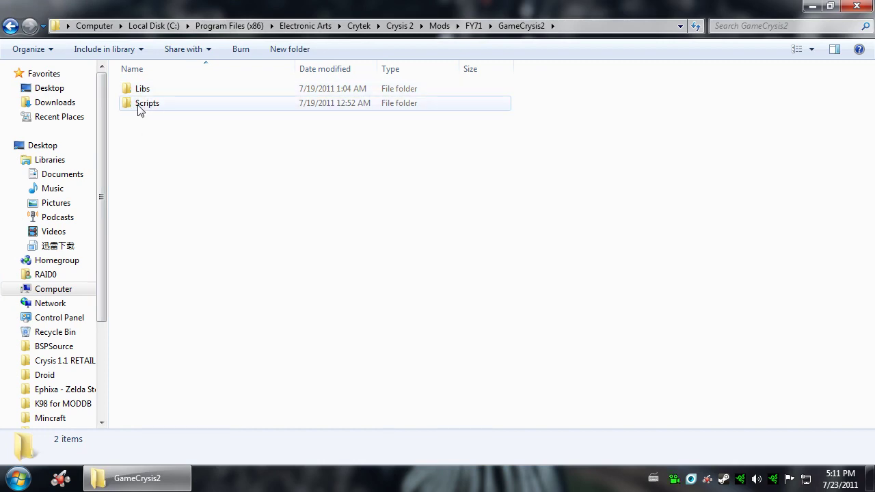
pyautogui.doubleClick(146, 93)
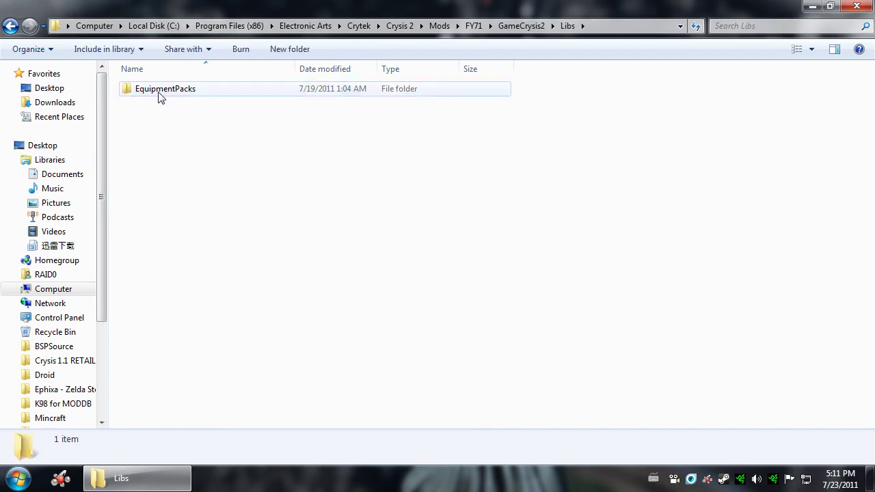
pyautogui.doubleClick(178, 96)
pyautogui.scroll(-1, 301, 212)
pyautogui.scroll(1, 342, 260)
pyautogui.scroll(-1, 270, 232)
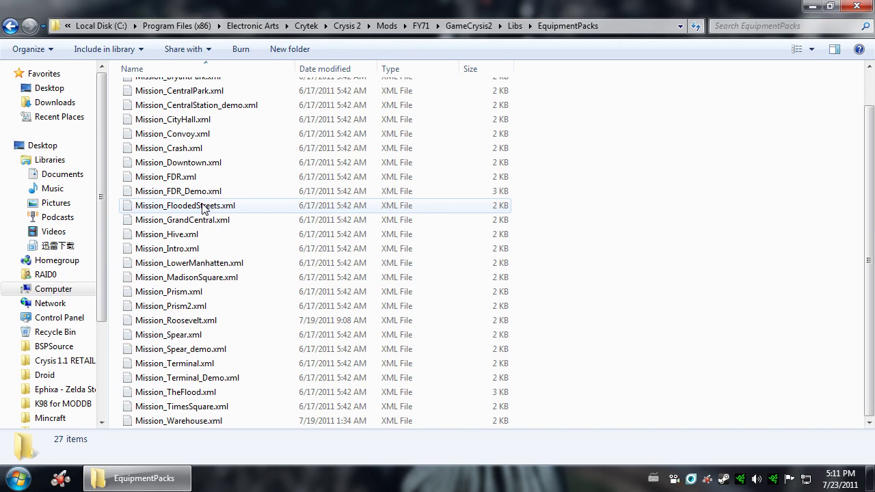
pyautogui.click(179, 321)
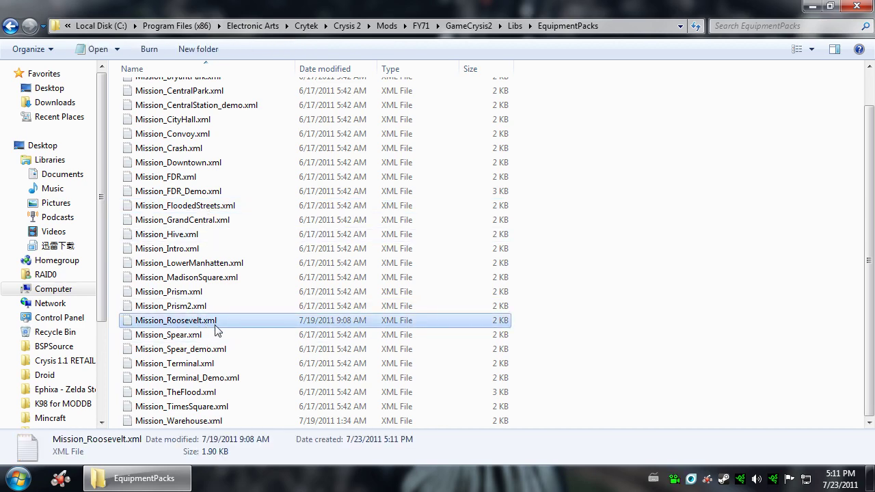
pyautogui.doubleClick(217, 327)
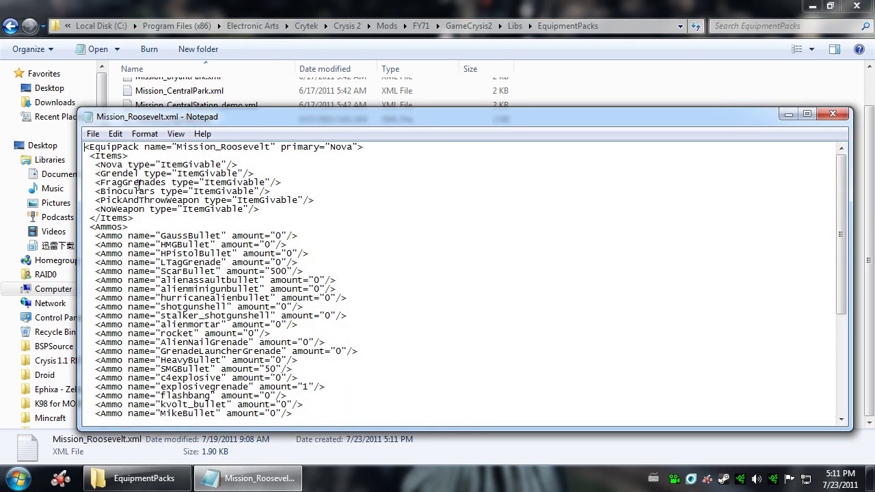
# Step: Replace the Grendel item name with fy71 in Mission_Roosevelt.xml and save the file
pyautogui.moveTo(99, 166); pyautogui.dragTo(158, 183)
pyautogui.moveTo(106, 192); pyautogui.dragTo(145, 192)
pyautogui.click(161, 209)
pyautogui.moveTo(141, 174); pyautogui.dragTo(101, 174)
pyautogui.write('fy71')
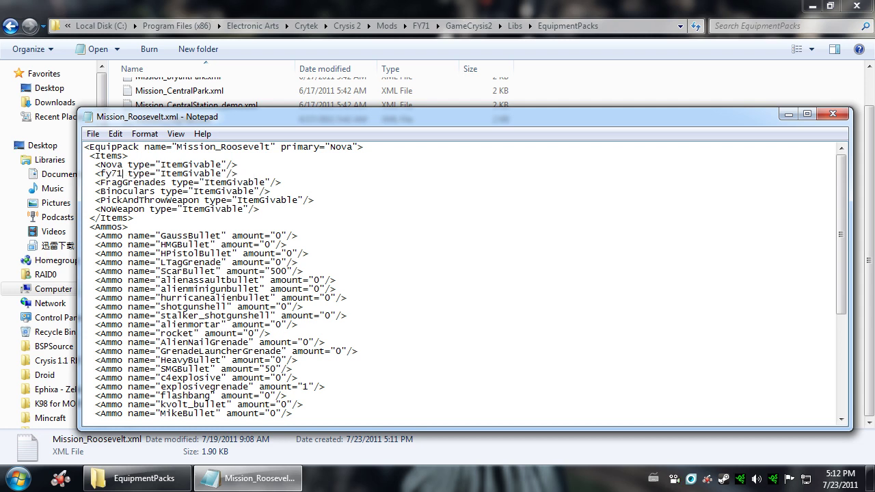
pyautogui.click(92, 133)
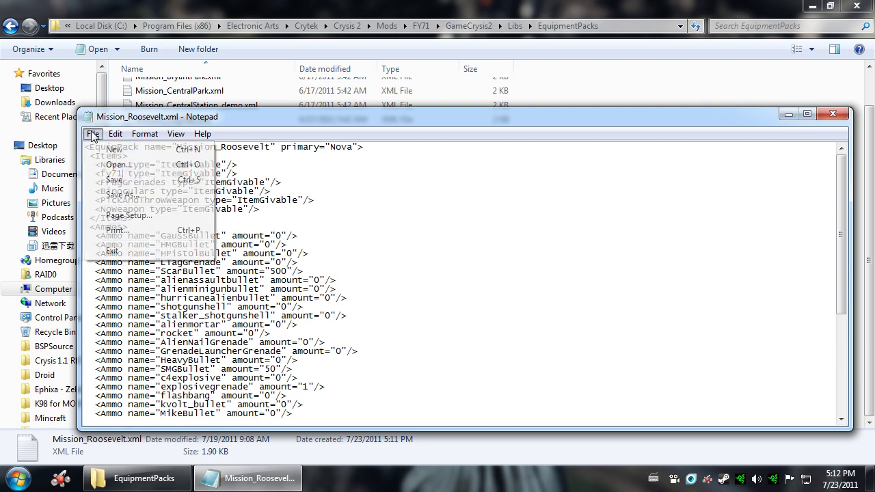
pyautogui.click(110, 178)
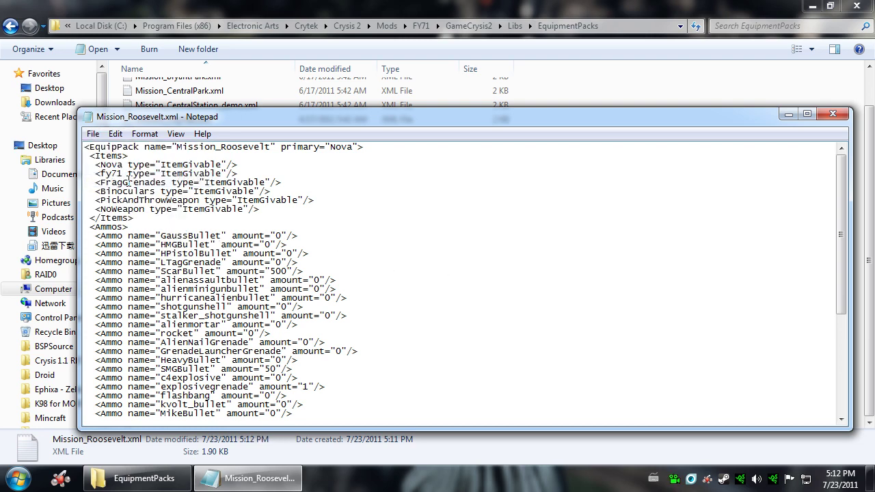
# Step: Duplicate the fy71 item line directly below itself and rename the copy Silencer
pyautogui.moveTo(186, 118); pyautogui.dragTo(161, 119)
pyautogui.moveTo(214, 173); pyautogui.dragTo(14, 175)
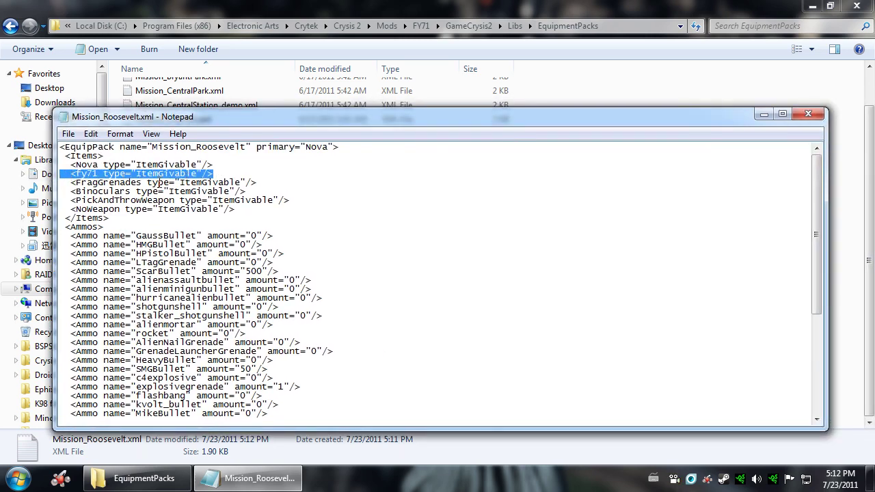
pyautogui.hotkey('ctrl', 'c')
pyautogui.click(223, 170)
pyautogui.press('Return')
pyautogui.hotkey('ctrl', 'v')
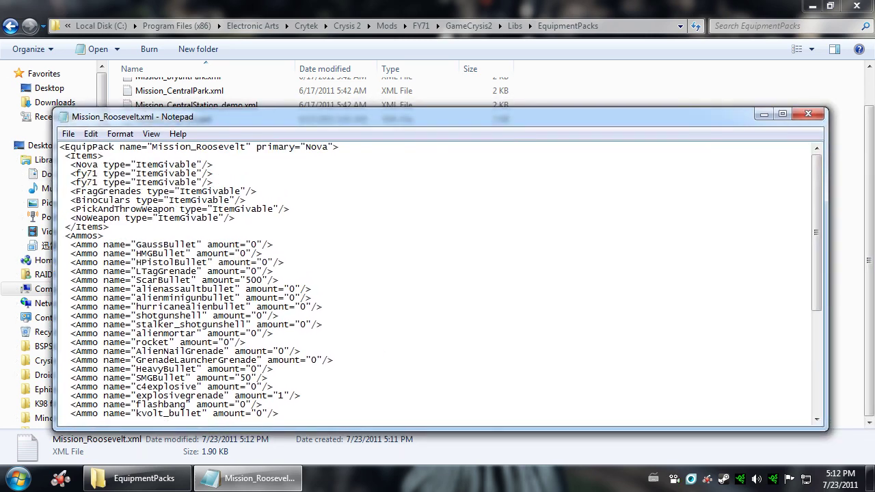
pyautogui.moveTo(99, 183); pyautogui.dragTo(76, 182)
pyautogui.write('Sil')
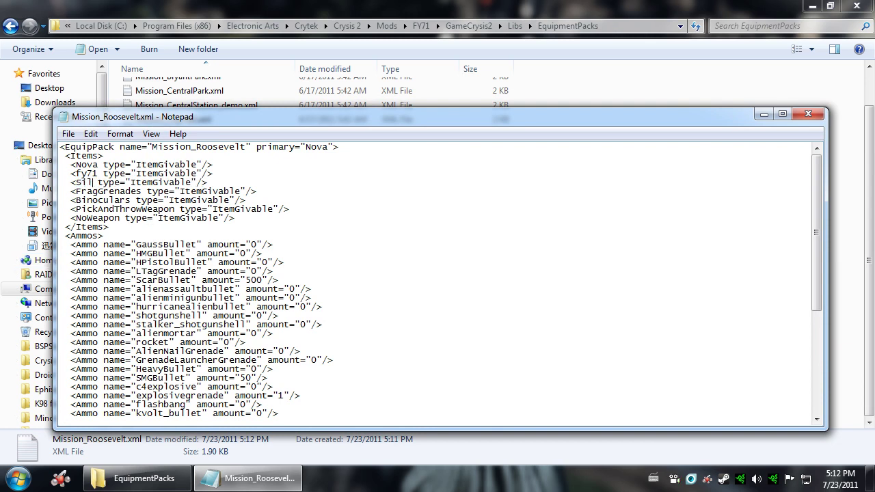
pyautogui.write('encer')
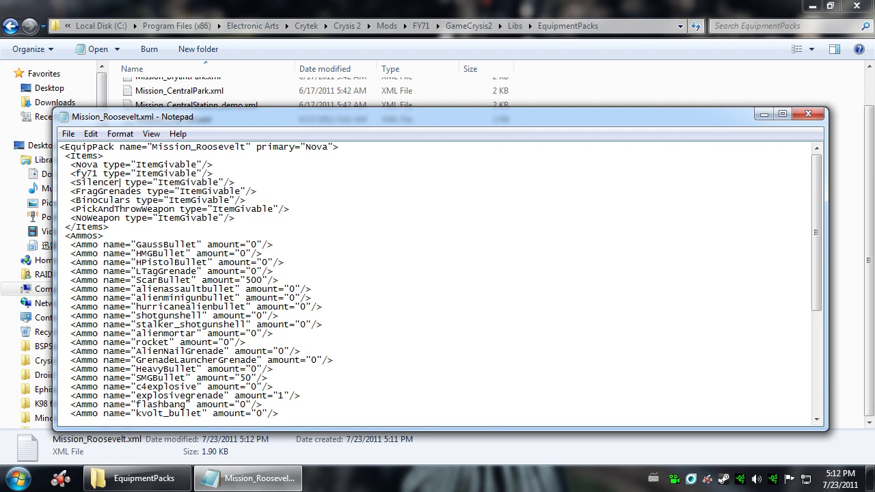
# Step: Add another item line below Silencer and name it AssaultScope
pyautogui.moveTo(60, 192); pyautogui.dragTo(182, 189)
pyautogui.moveTo(235, 182); pyautogui.dragTo(6, 181)
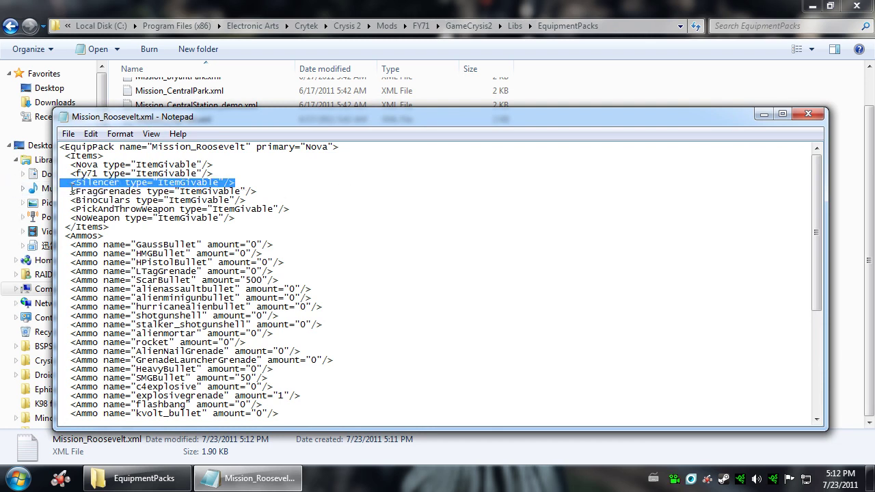
pyautogui.click(252, 184)
pyautogui.press('Return')
pyautogui.hotkey('ctrl', 'v')
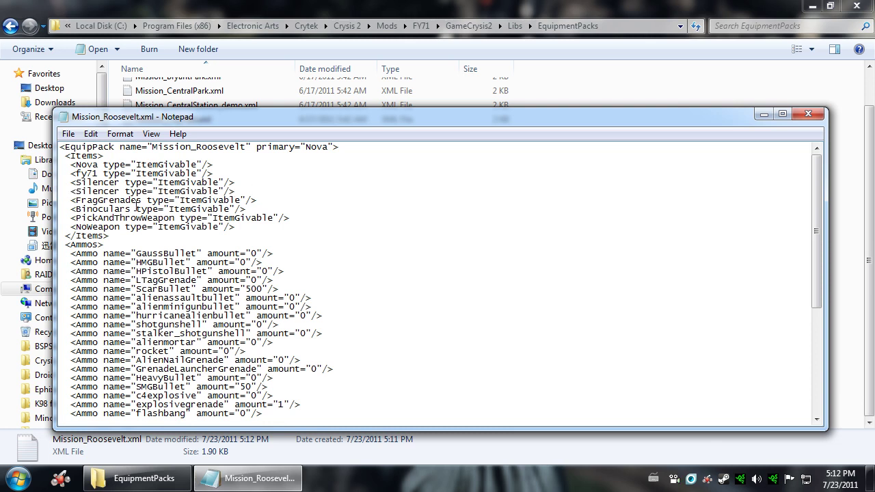
pyautogui.moveTo(120, 191); pyautogui.dragTo(82, 192)
pyautogui.hotkey('shift', 'Left')
pyautogui.press('BackSpace')
pyautogui.write('AssaultScope')
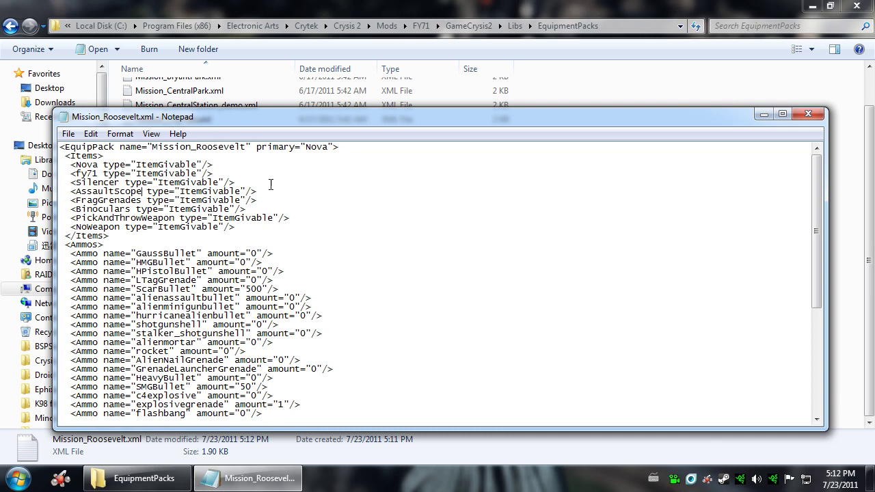
# Step: Paste one more item line below the AssaultScope entry and select its item name
pyautogui.press('End')
pyautogui.press('Return')
pyautogui.hotkey('ctrl', 'v')
pyautogui.moveTo(120, 200); pyautogui.dragTo(76, 200)
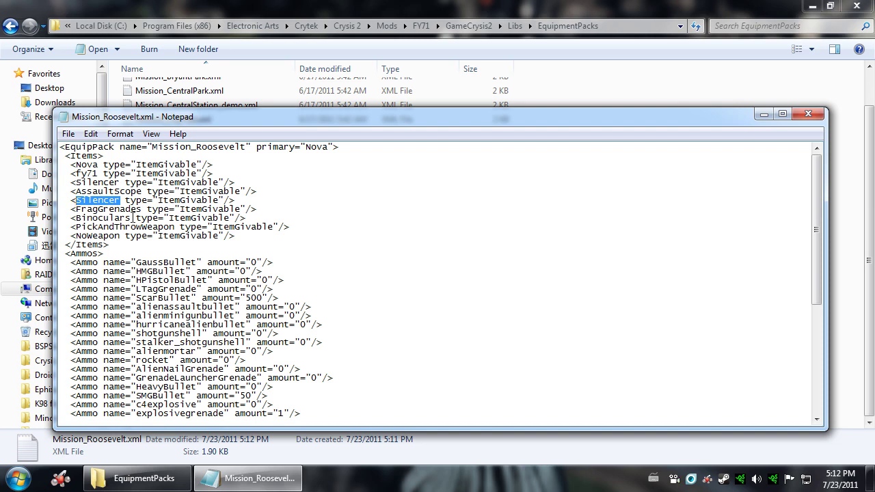
# Step: Close Mission_Roosevelt.xml without saving the added attachment lines
pyautogui.click(809, 113)
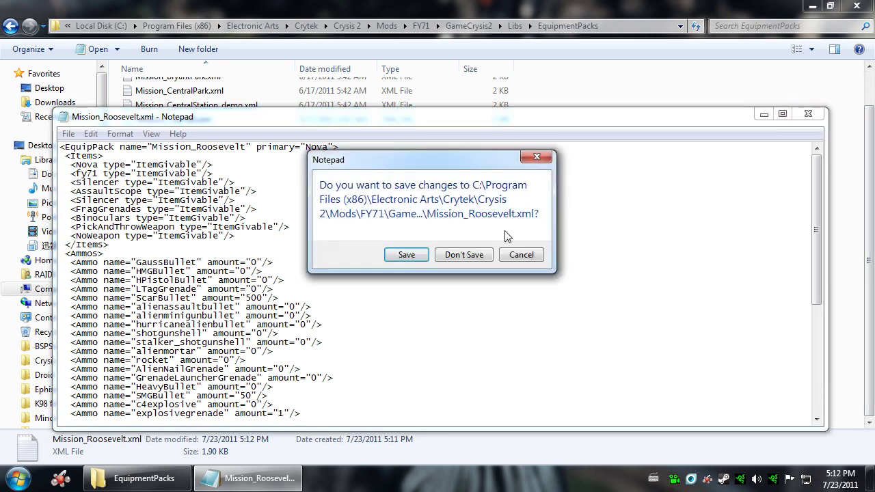
pyautogui.click(465, 255)
# Step: Look through the other mission XML files in the EquipmentPacks folder
pyautogui.click(184, 263)
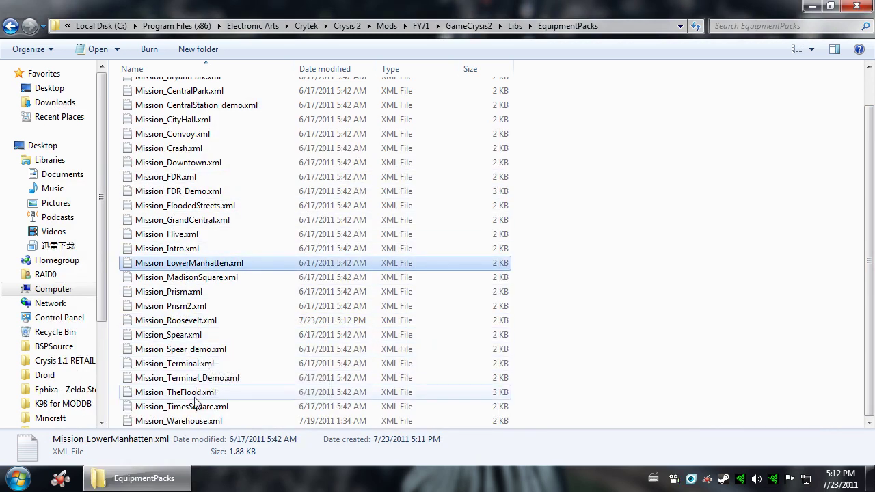
pyautogui.click(196, 420)
pyautogui.click(194, 393)
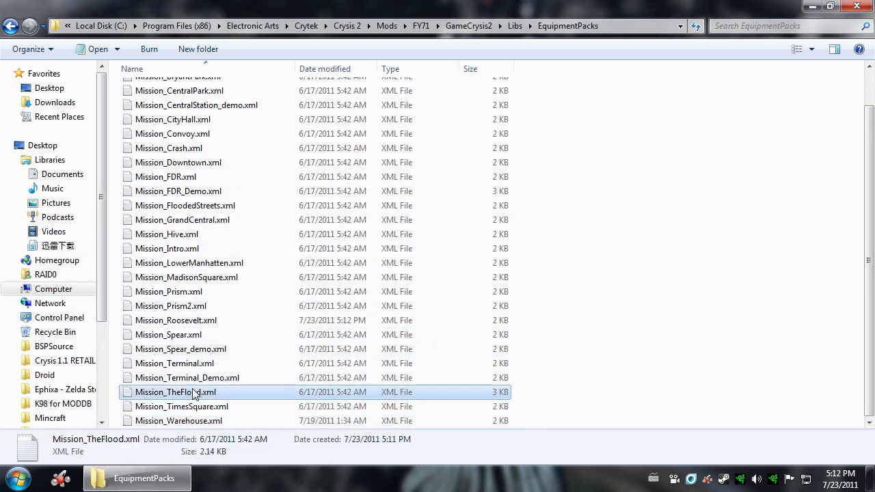
pyautogui.click(195, 378)
pyautogui.scroll(1, 253, 308)
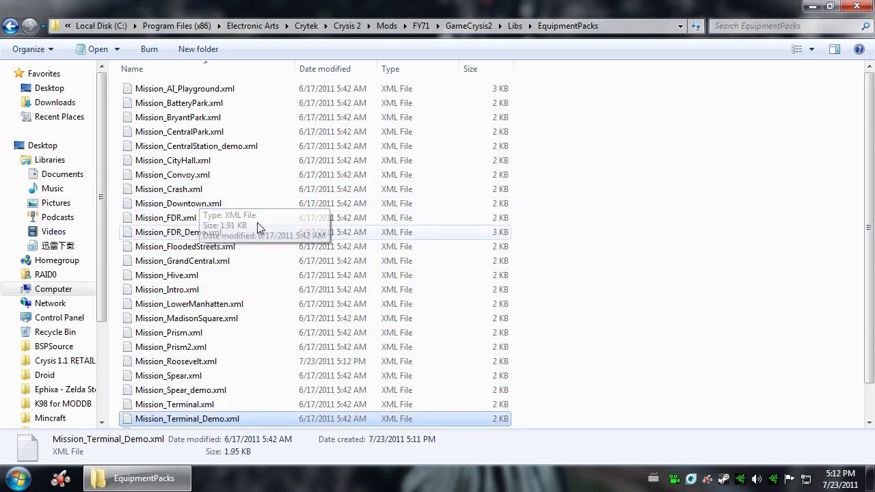
pyautogui.scroll(-1, 258, 222)
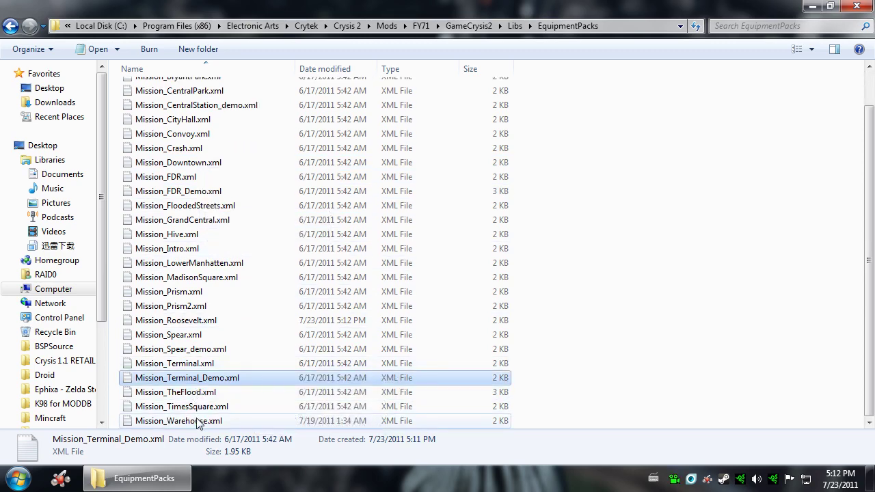
pyautogui.scroll(1, 206, 287)
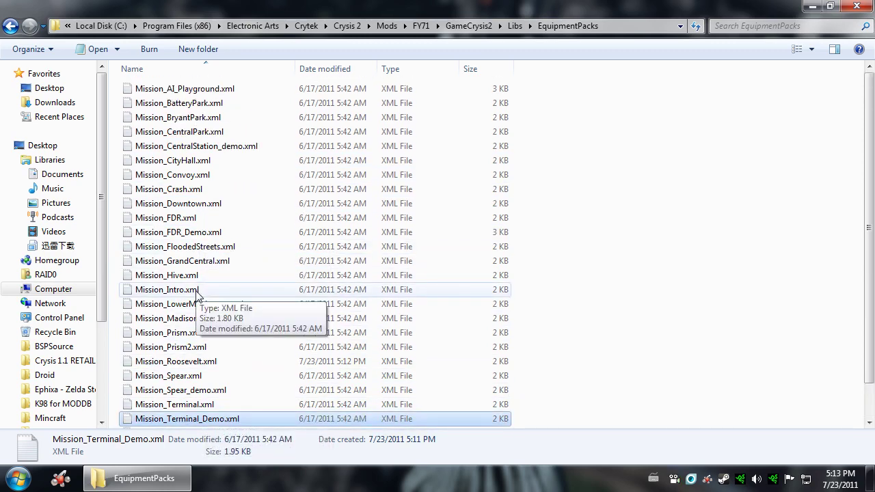
pyautogui.click(592, 190)
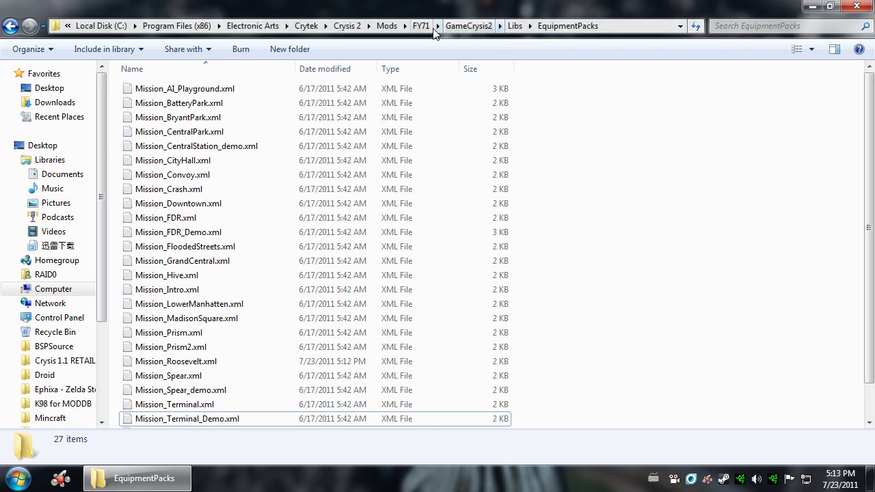
pyautogui.click(177, 352)
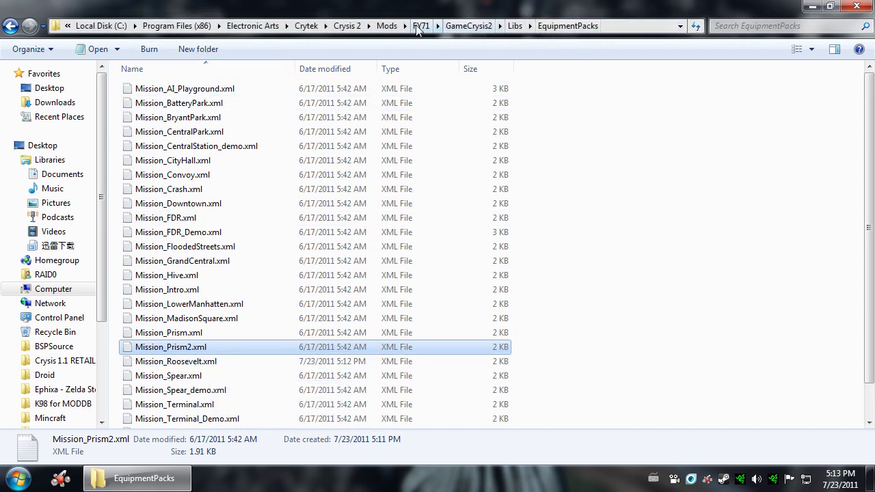
# Step: Go back to the mod's GameCrysis2 folder and open Scripts, Entities, Items, Crysis2, Weapons, Humans
pyautogui.click(481, 29)
pyautogui.doubleClick(149, 106)
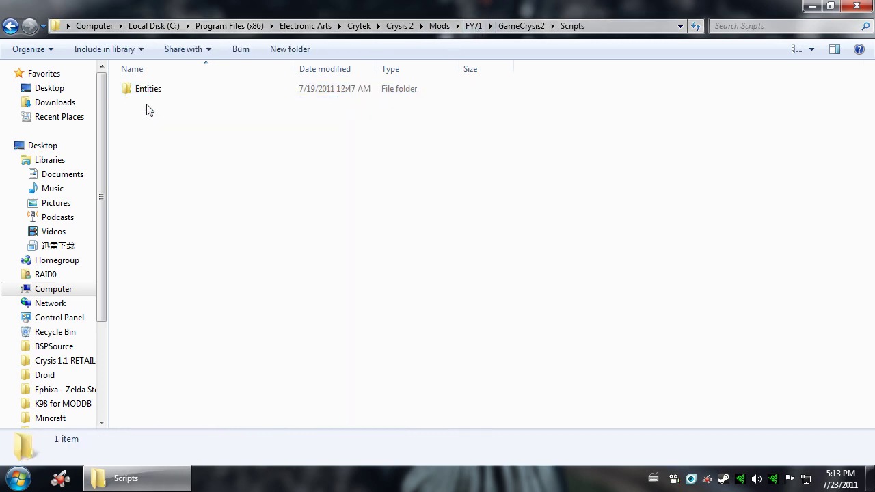
pyautogui.doubleClick(157, 91)
pyautogui.click(154, 96)
pyautogui.doubleClick(154, 96)
pyautogui.doubleClick(152, 94)
pyautogui.click(160, 93)
pyautogui.doubleClick(161, 95)
pyautogui.click(162, 92)
pyautogui.doubleClick(162, 92)
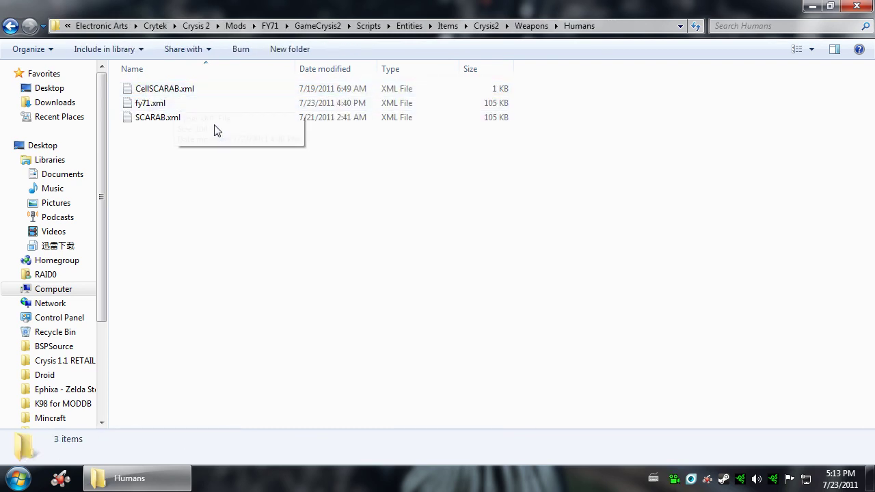
# Step: Permanently delete CellSCARAB.xml and SCARAB.xml from the Humans weapons folder, keeping only fy71.xml
pyautogui.click(176, 119)
pyautogui.keyDown('ctrl'); pyautogui.click(268, 91); pyautogui.keyUp('ctrl')
pyautogui.hotkey('shift', 'Delete')
pyautogui.press('Return')
pyautogui.click(153, 98)
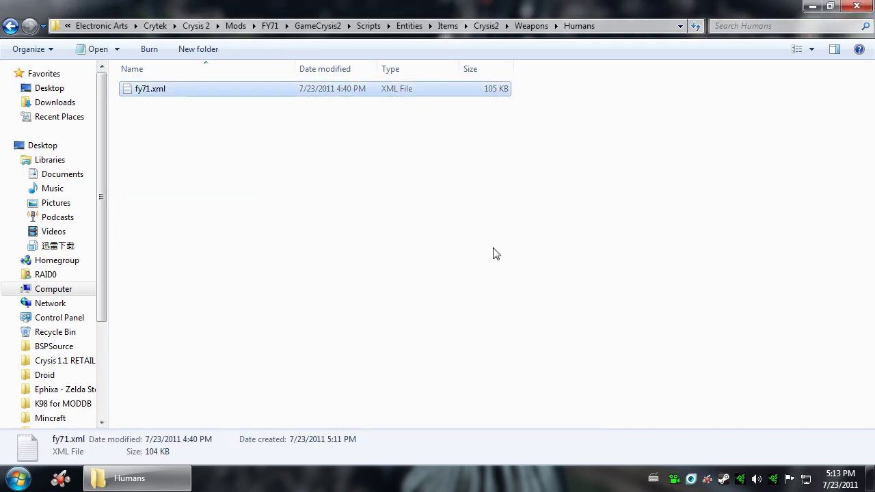
pyautogui.click(219, 109)
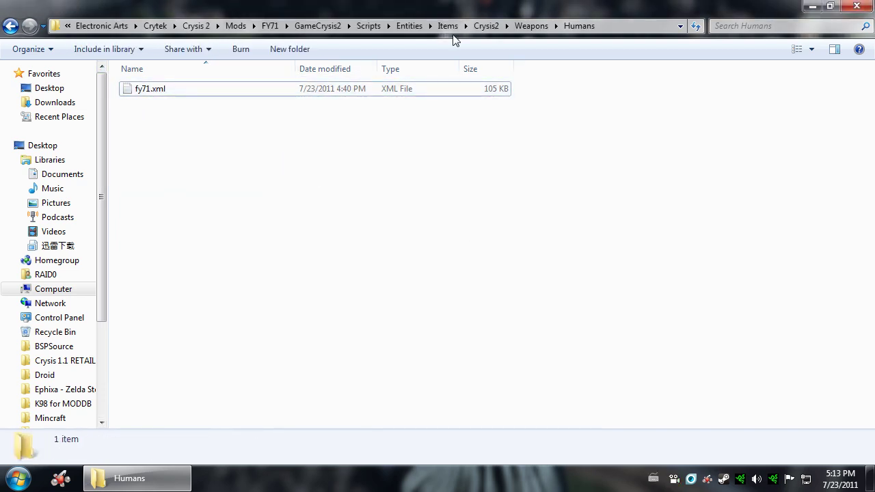
# Step: Close the Humans folder window to return to the desktop
pyautogui.click(171, 98)
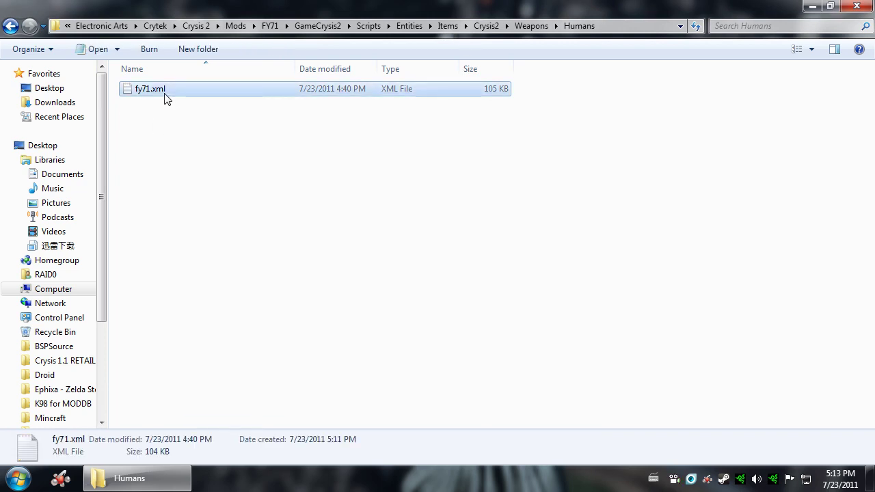
pyautogui.click(203, 159)
pyautogui.click(157, 91)
pyautogui.click(417, 187)
pyautogui.click(857, 7)
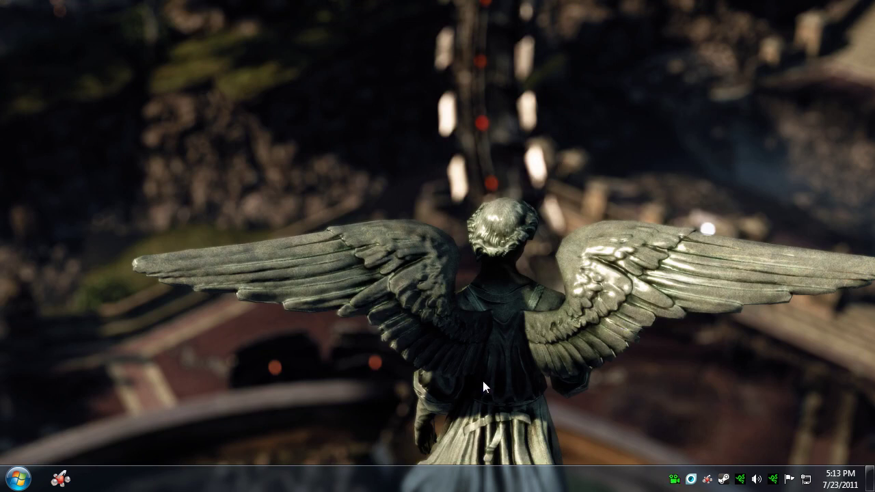